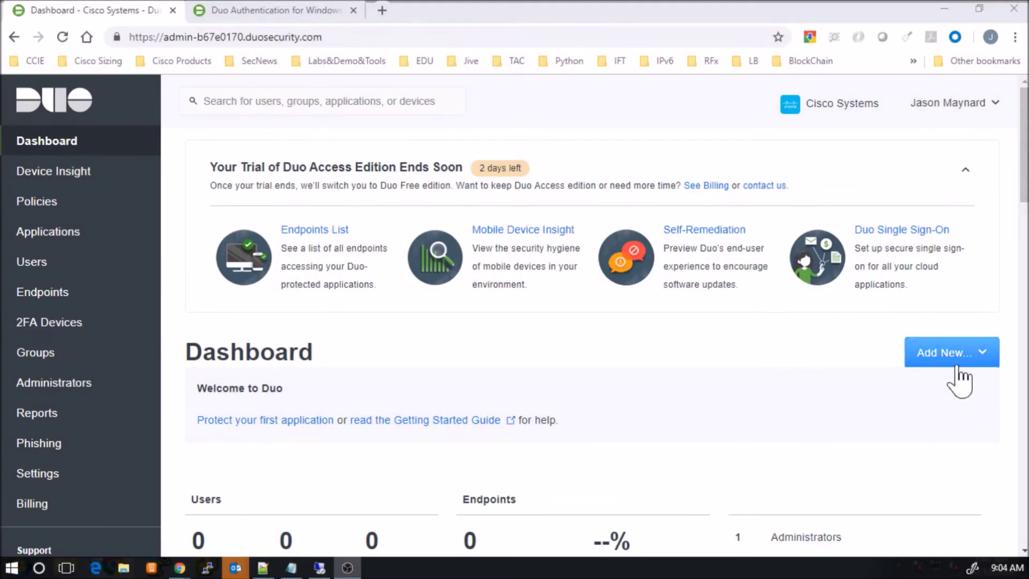
Step: Create a new Duo user with username 'admin'
click(957, 368)
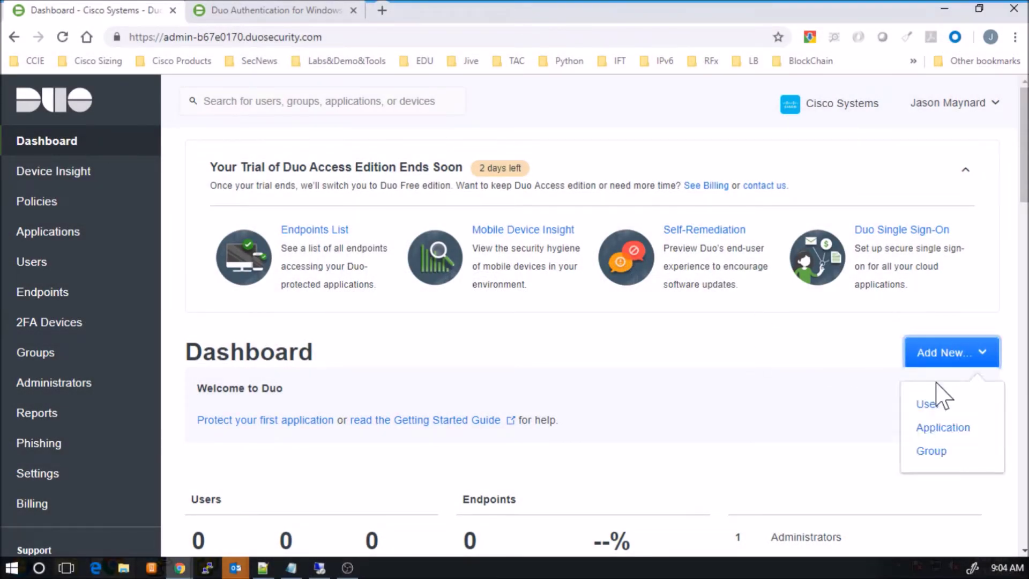
click(922, 406)
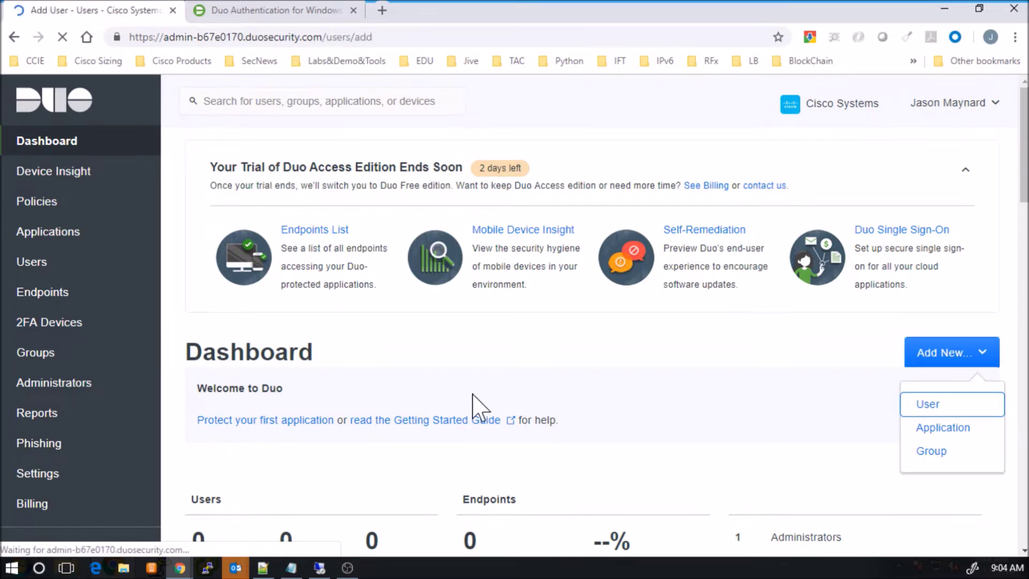
text(admin)
click(375, 458)
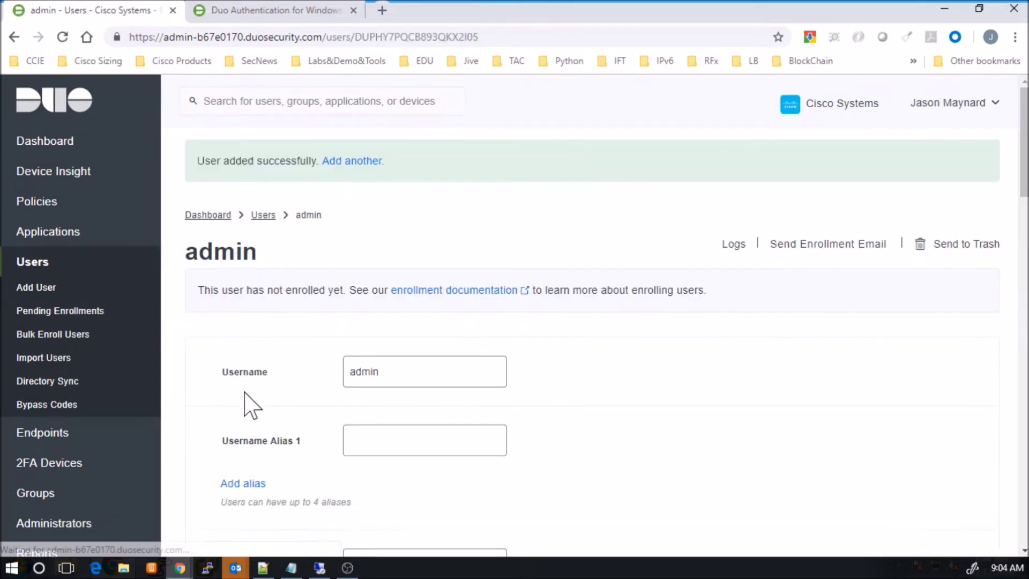
Step: Enter a username alias on the admin user's details page
scroll(252, 405, down, 2)
scroll(252, 410, down, 3)
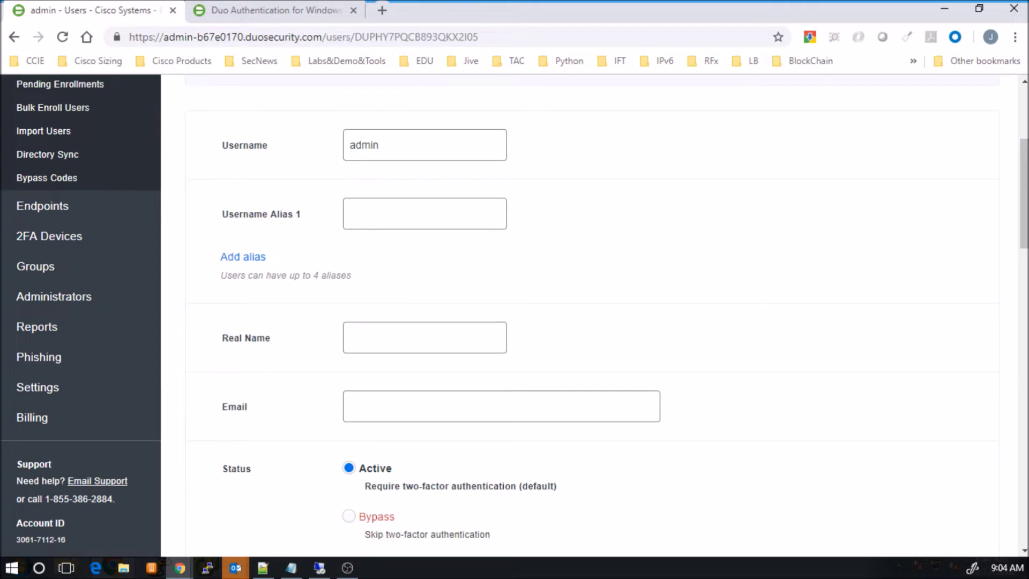
click(369, 225)
text(jason)
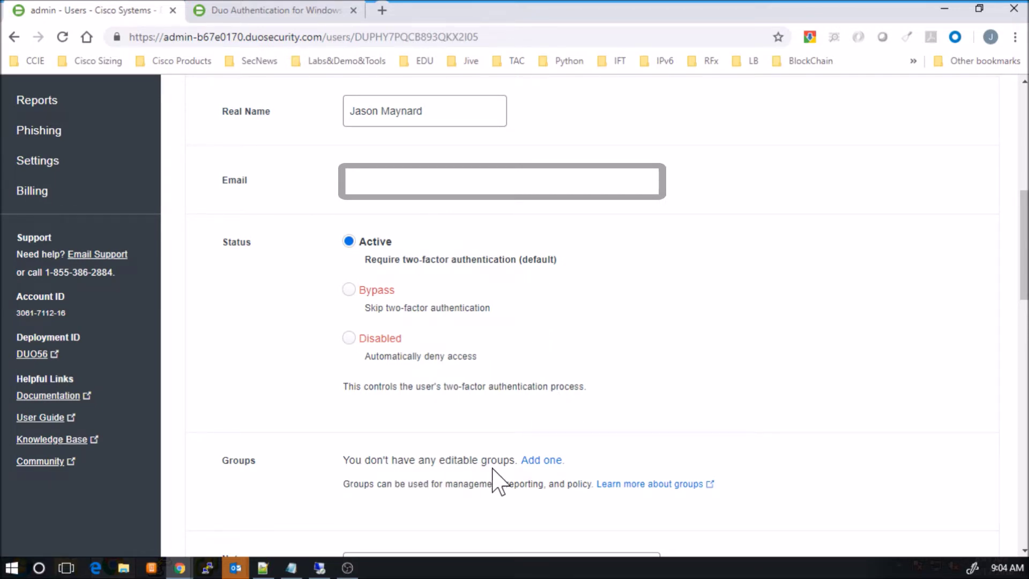
Step: Create the group 'Systems and Networks' and save it with Active status
click(541, 461)
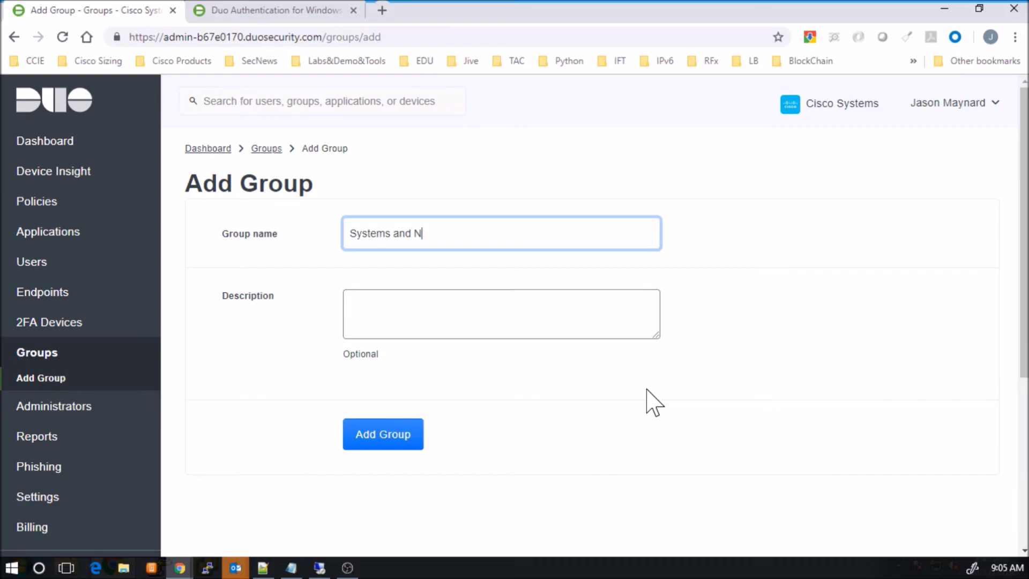
text(etworks)
click(389, 447)
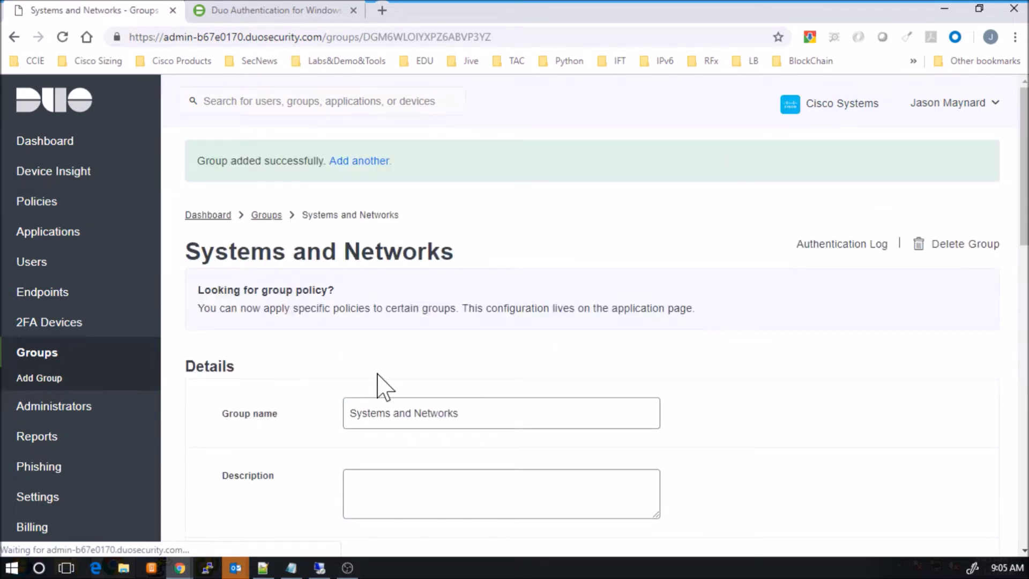
scroll(381, 385, down, 3)
scroll(381, 386, down, 3)
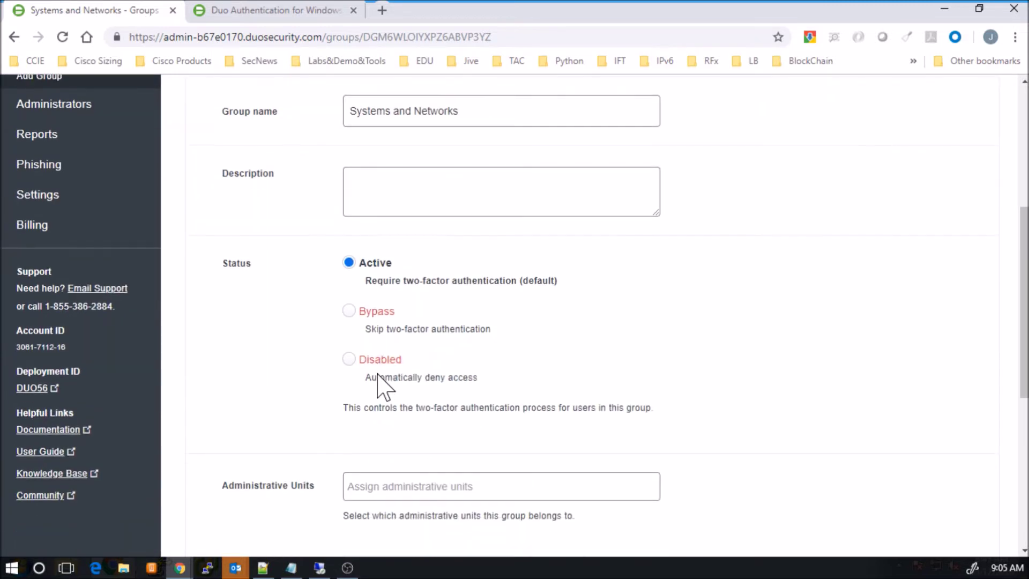
scroll(381, 385, down, 3)
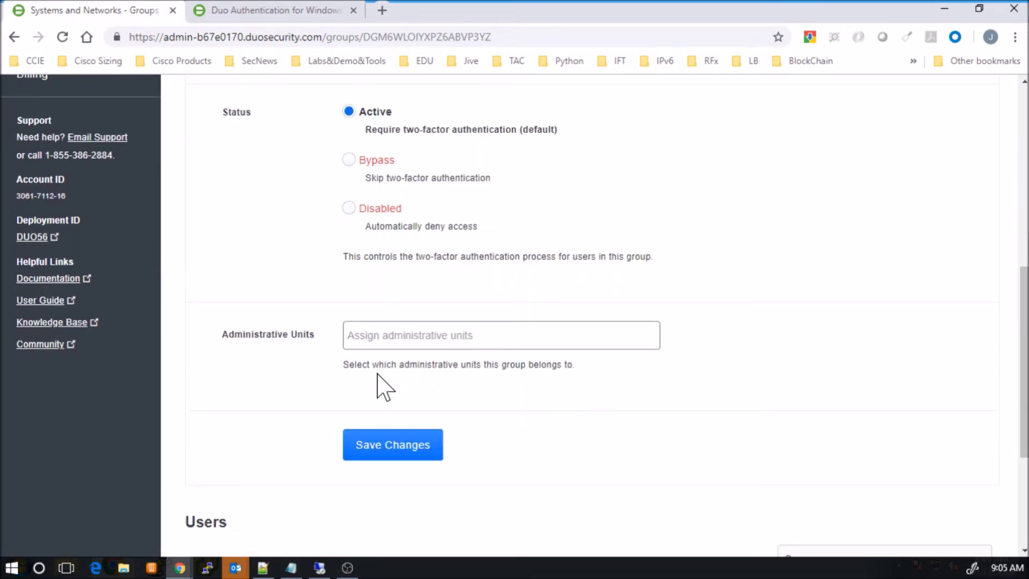
scroll(382, 386, down, 3)
scroll(384, 386, down, 2)
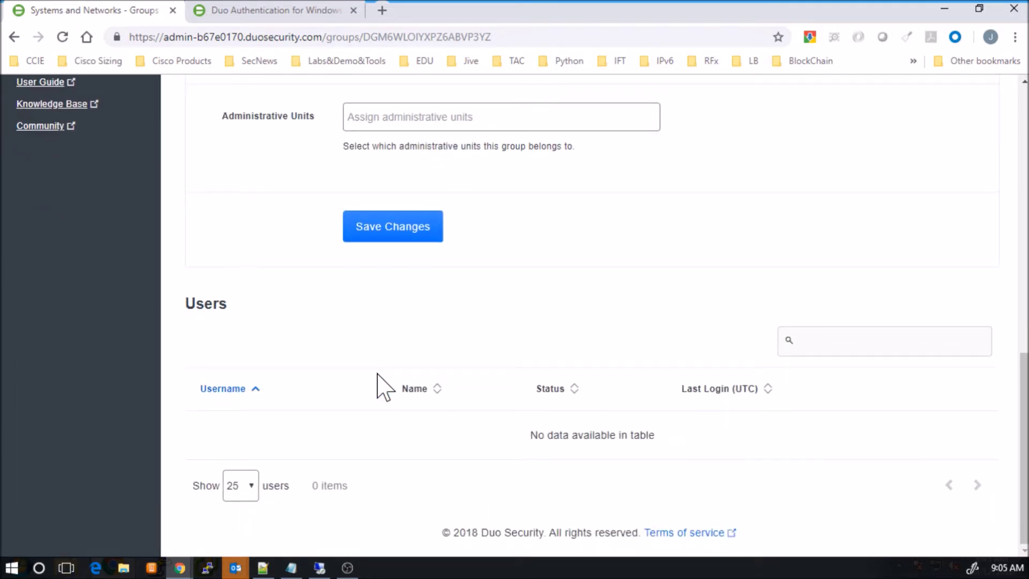
click(406, 238)
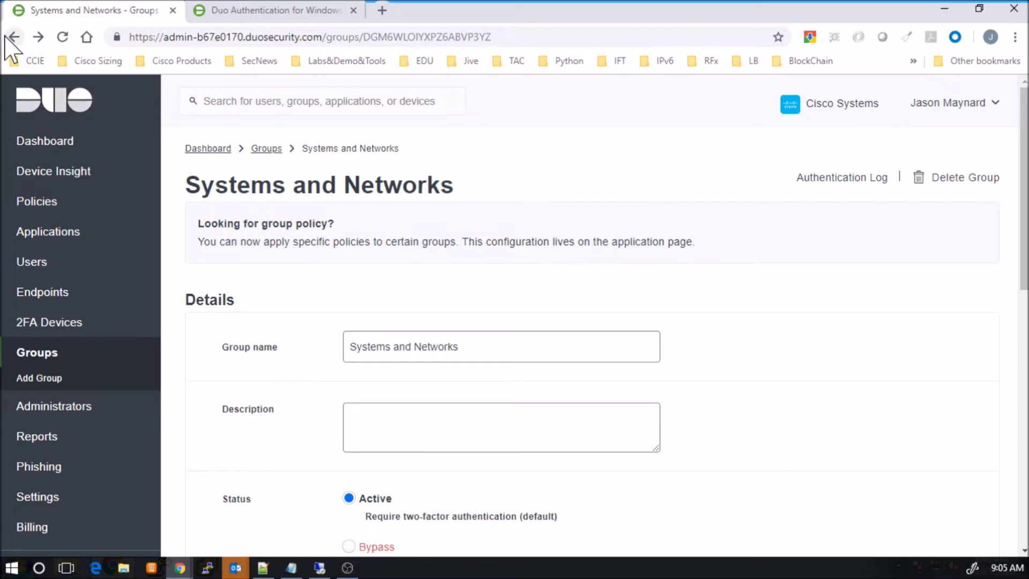
Step: Add the admin user to the 'Systems and Networks' group
click(14, 36)
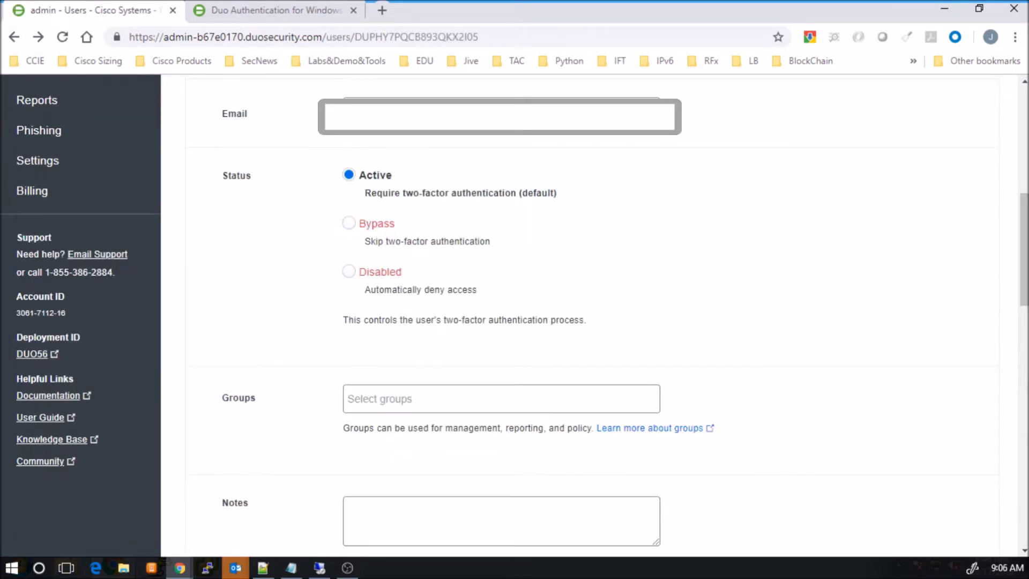
click(364, 398)
click(386, 436)
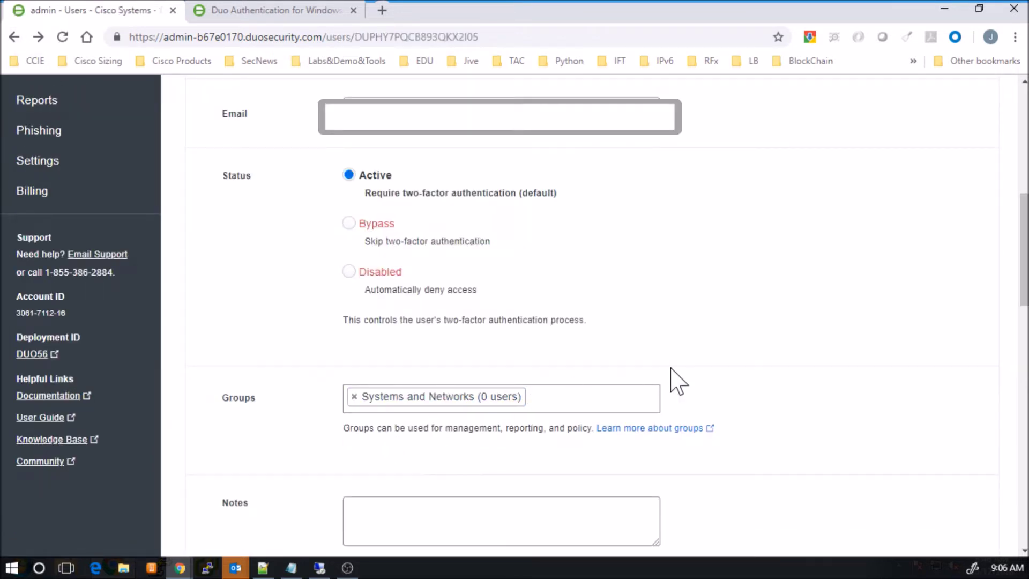
Step: Start adding a new phone for the admin user
scroll(749, 355, down, 9)
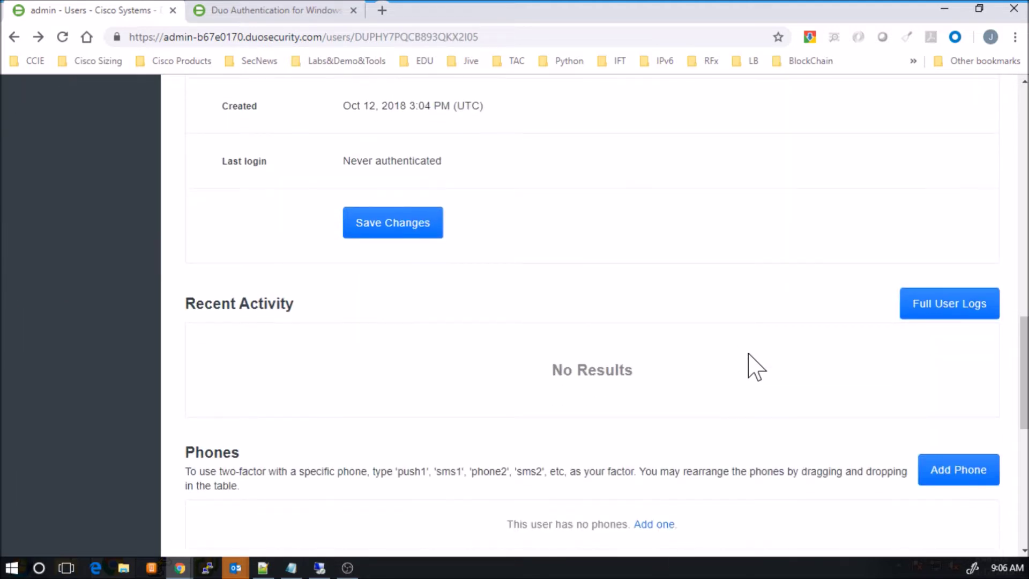
scroll(755, 367, down, 3)
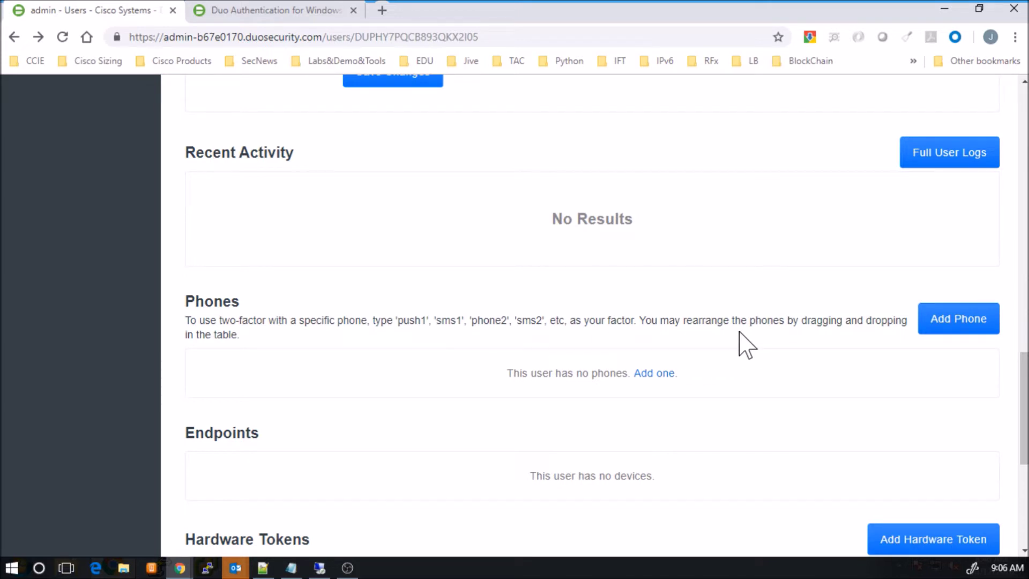
click(670, 374)
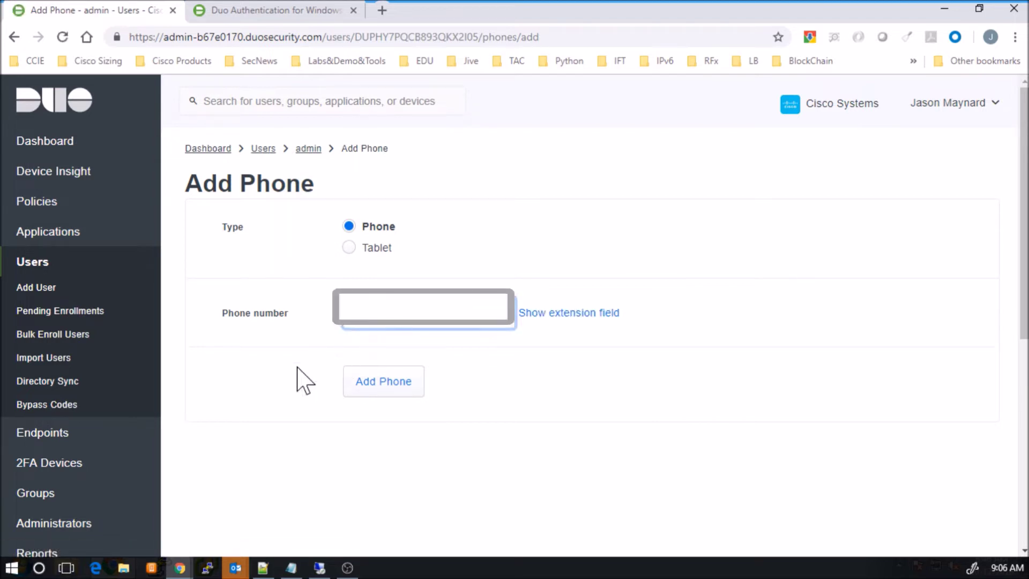
Step: Add the phone and save it as device 'iPhone' on the iOS platform
click(358, 387)
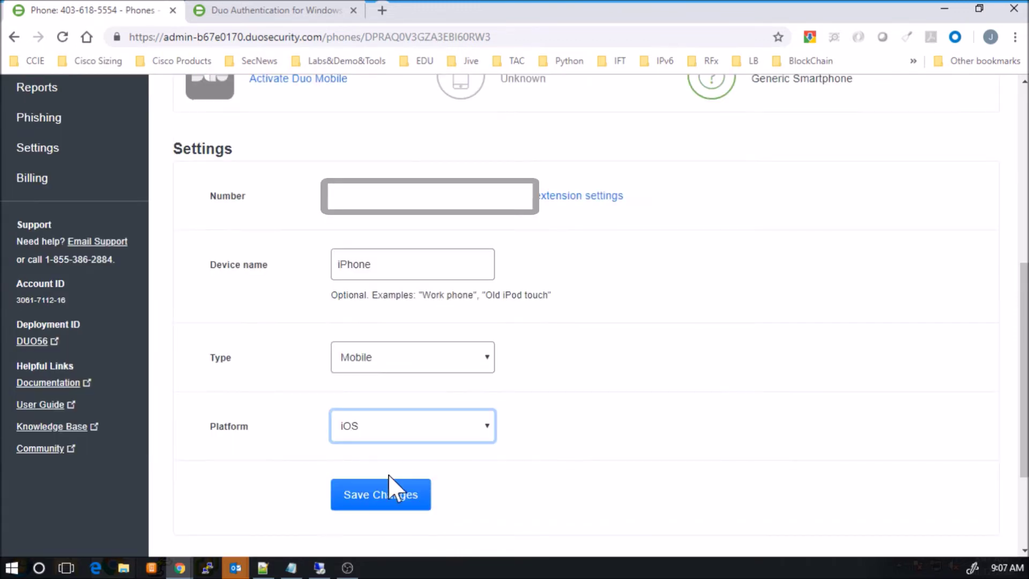
click(375, 496)
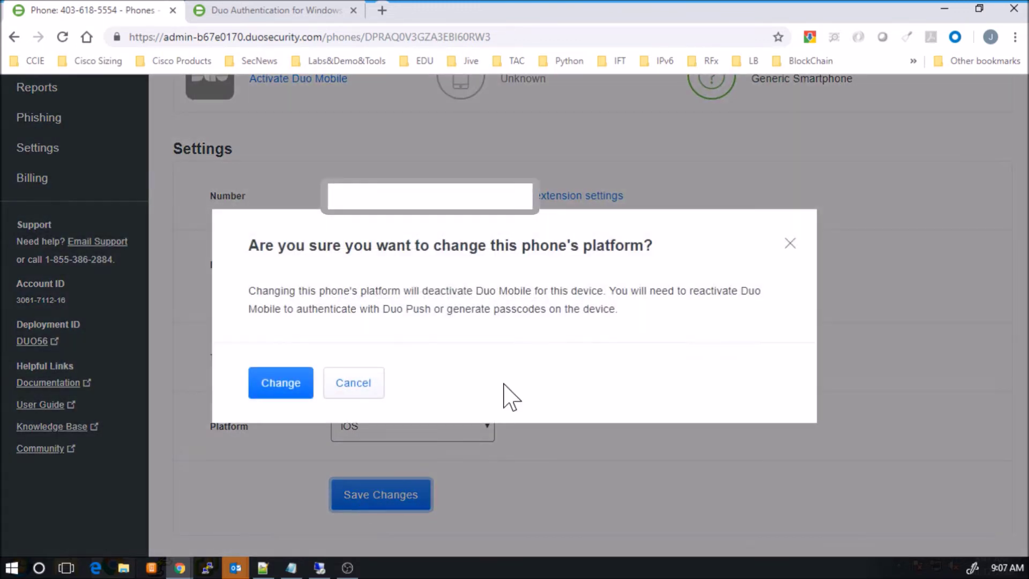
click(258, 389)
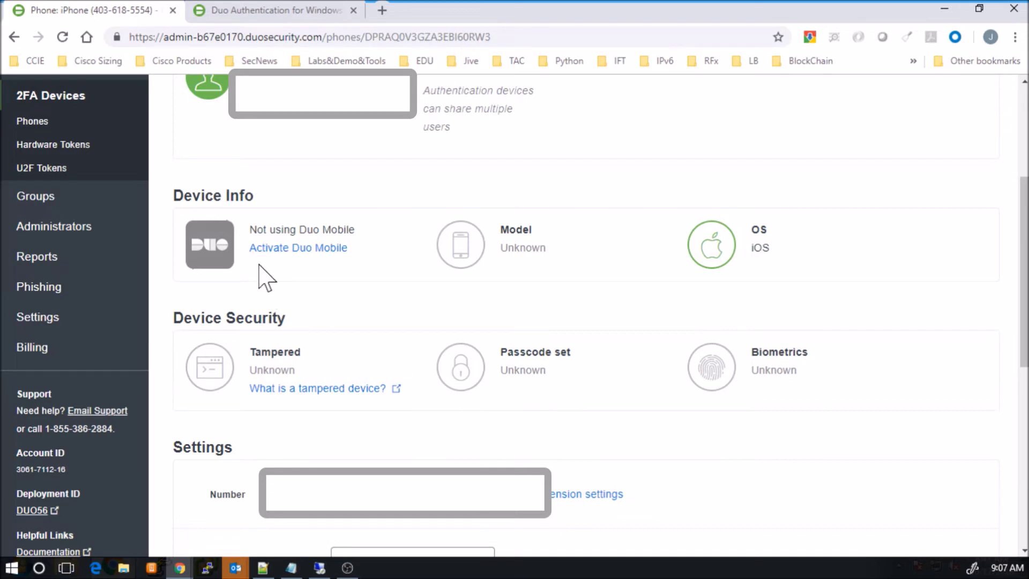
Step: Generate a Duo Mobile activation code for the iPhone and send instructions by SMS
click(276, 250)
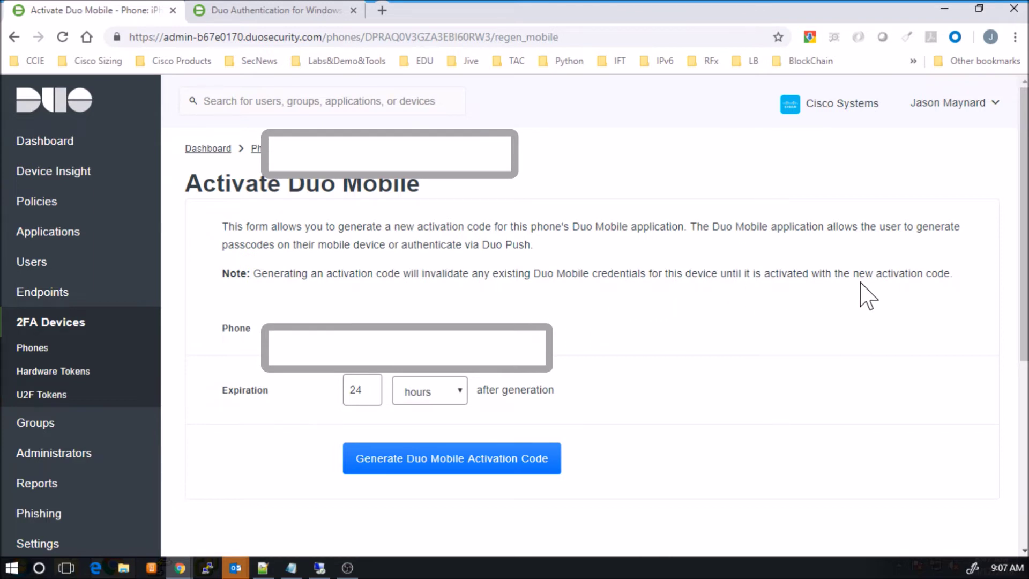
click(433, 472)
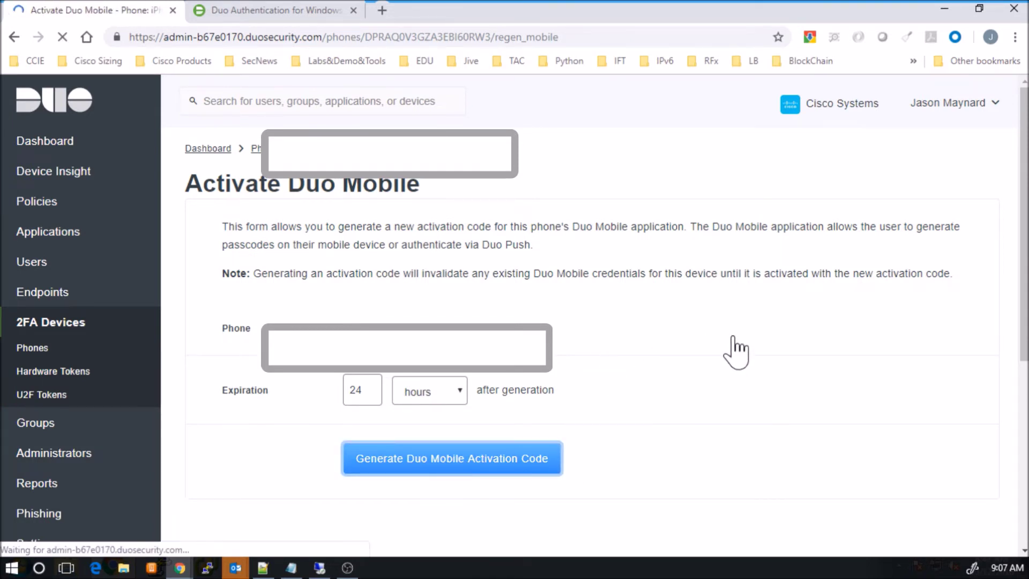
click(432, 349)
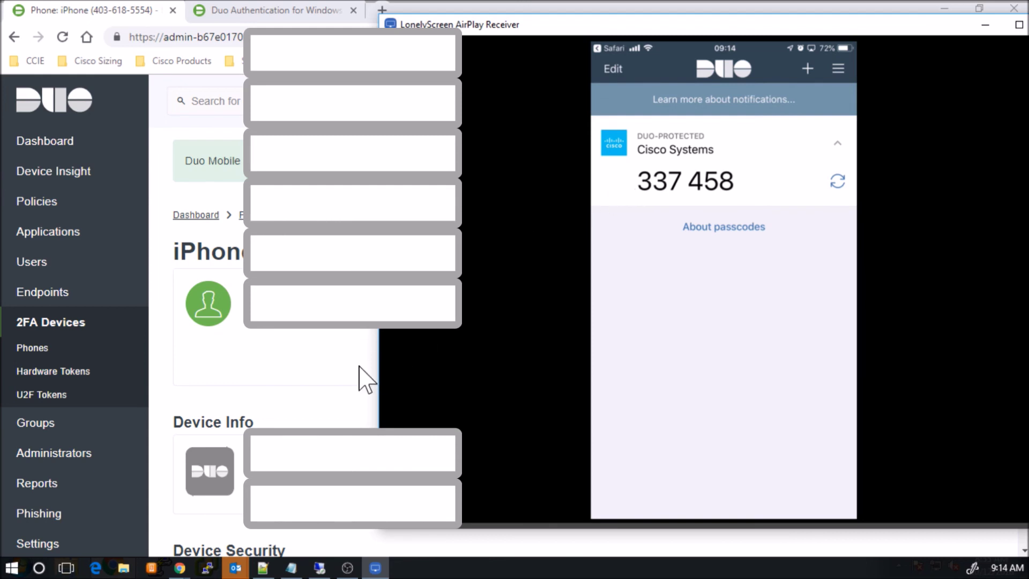
Step: Reload the iPhone's device page in the browser to refresh its model and OS details
click(333, 400)
right_click(342, 371)
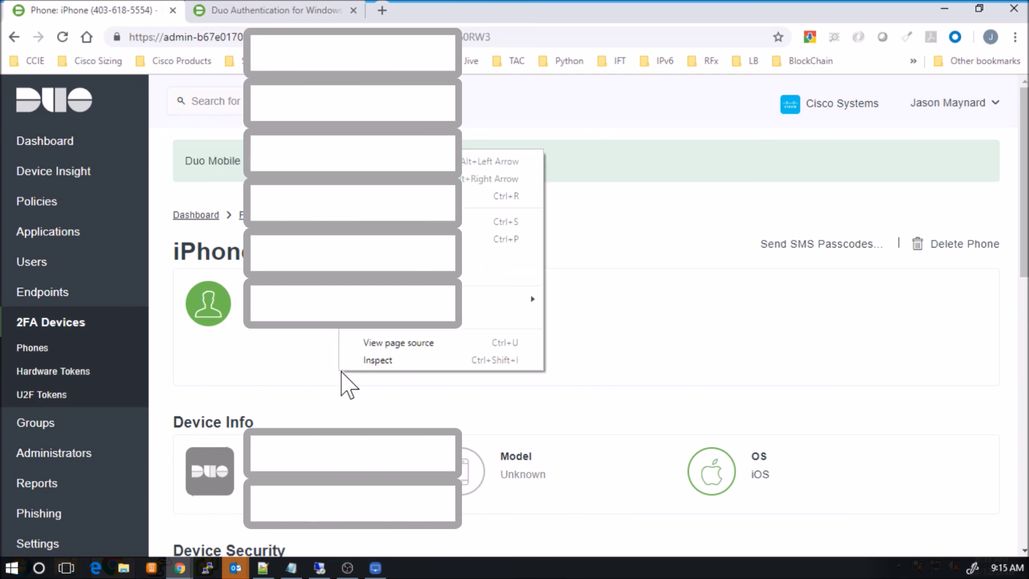
click(349, 196)
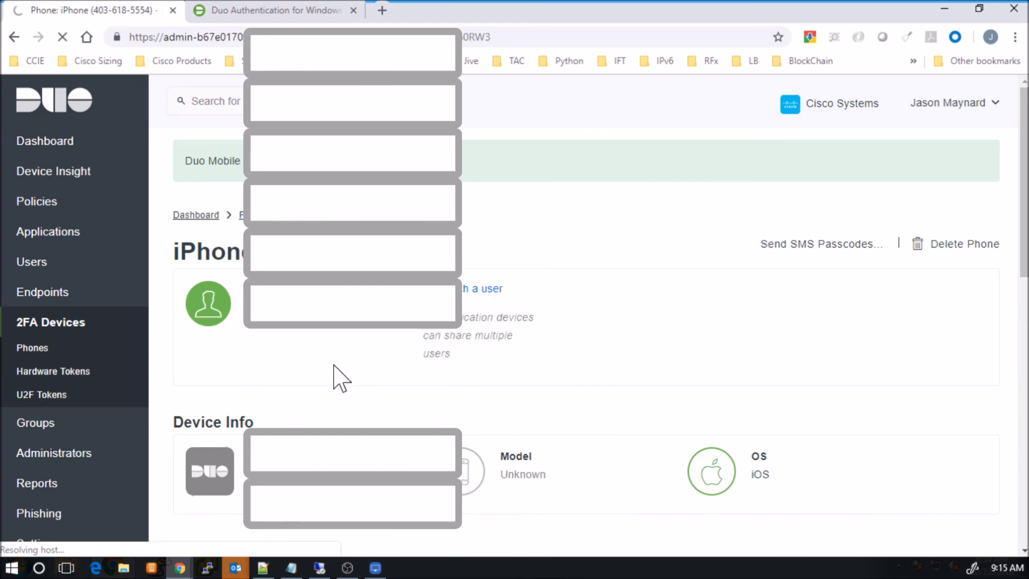